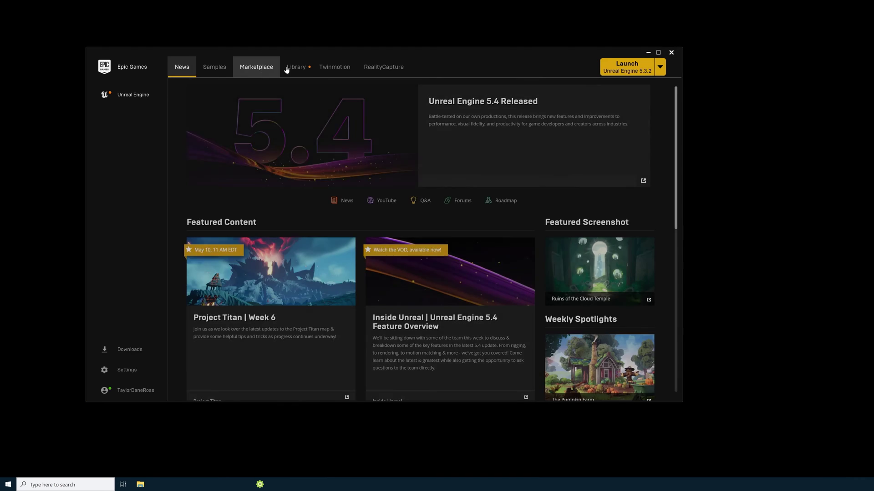
Step: Launch Unreal Engine 5.3.2 from the launcher Library, then close the Epic Games Launcher
{"action": "left_click", "coordinate": [296, 67]}
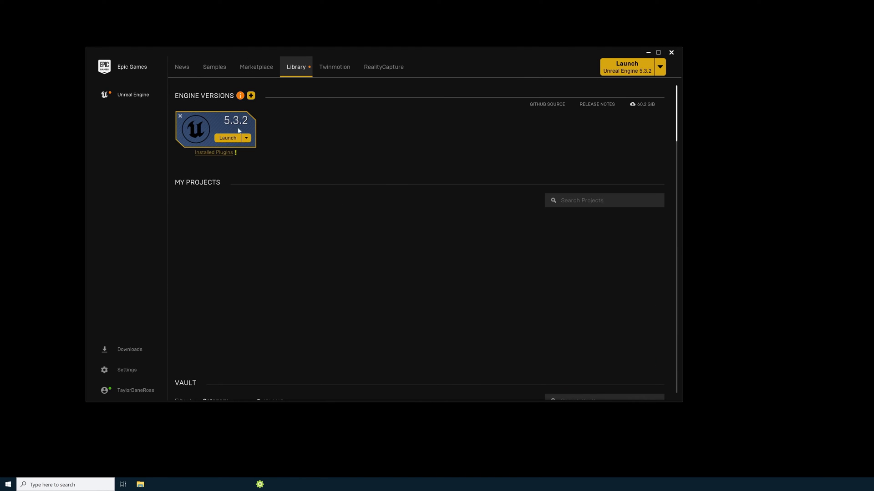
{"action": "left_click", "coordinate": [227, 138]}
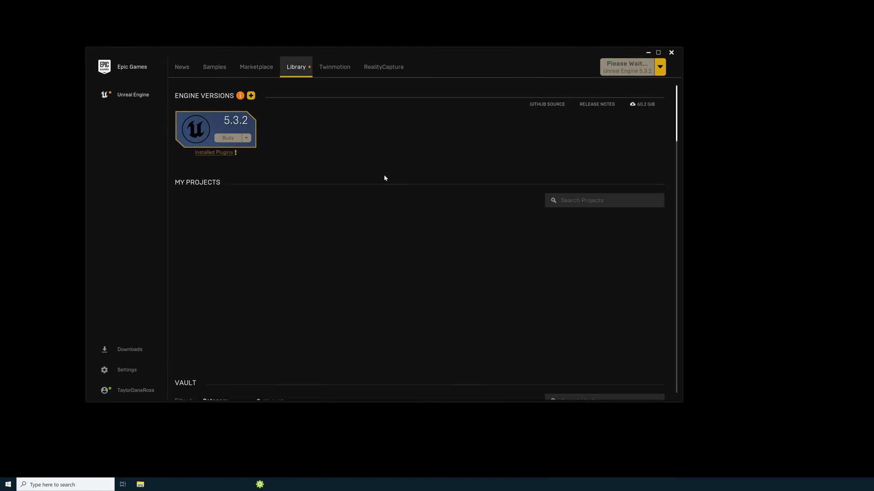
{"action": "left_click", "coordinate": [672, 53]}
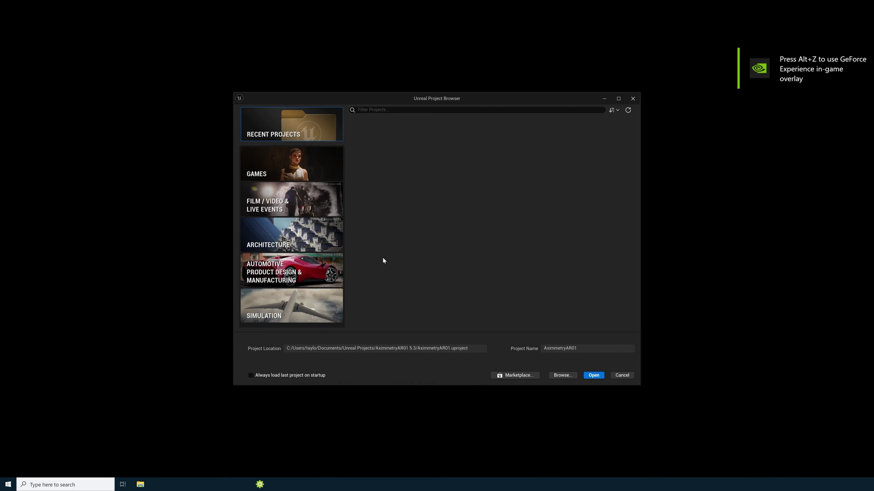
Step: Create a Film/Video & Live Events InCameraVFX project named AntilatencyTutorial1
{"action": "left_click", "coordinate": [288, 204]}
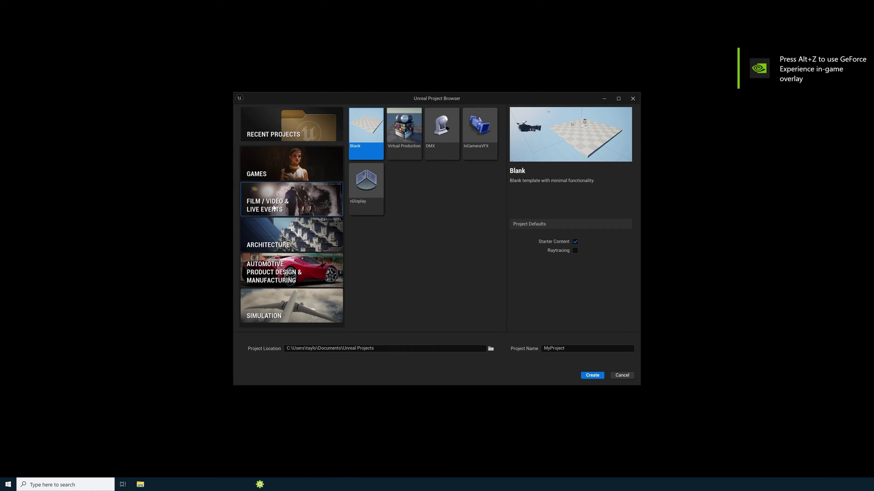
{"action": "left_click", "coordinate": [471, 152]}
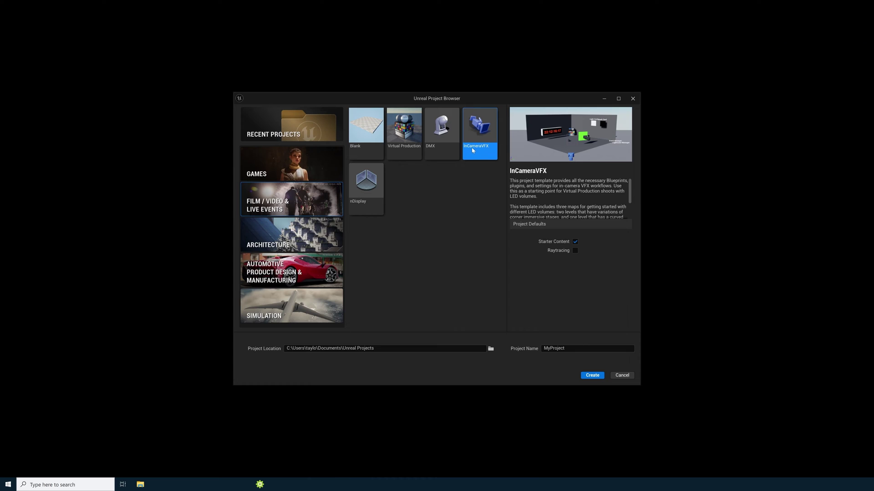
{"action": "left_click", "coordinate": [580, 348]}
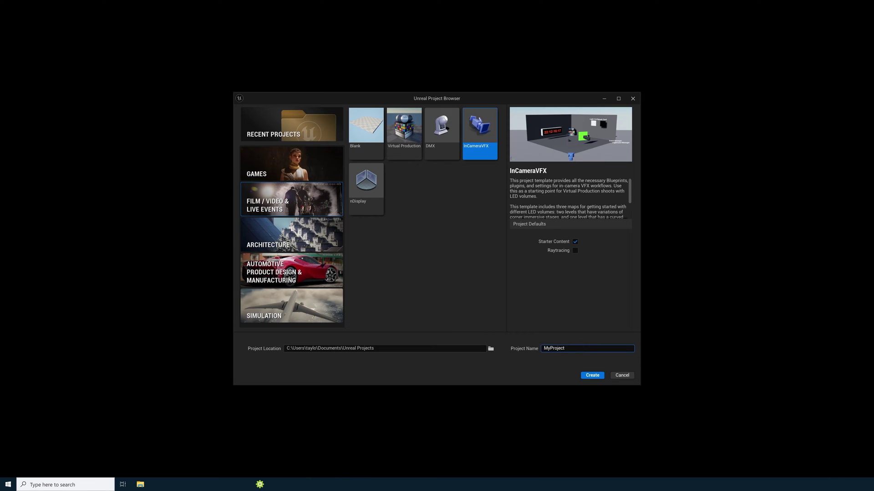
{"action": "key", "text": "ctrl+a"}
{"action": "type", "text": "AntilatencyTutorial1"}
{"action": "left_click", "coordinate": [597, 376]}
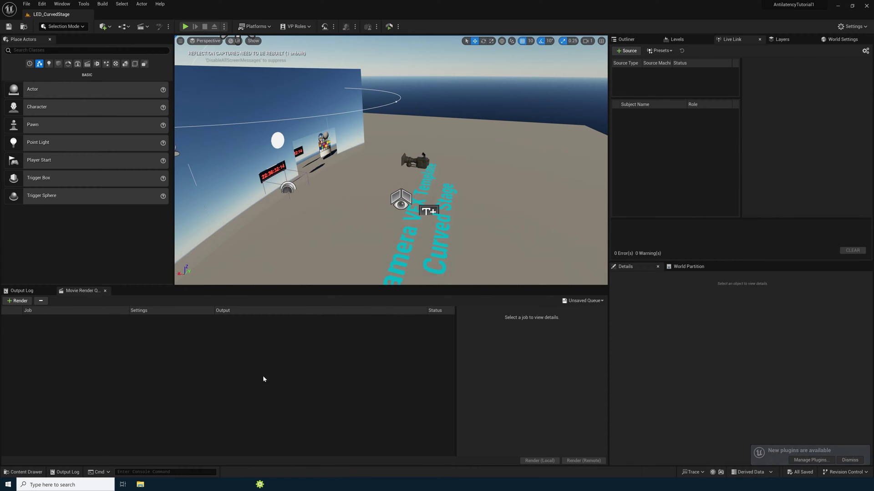
Step: Look through Window > Load Layout and the Virtual Production > Live Link panel entry
{"action": "left_click", "coordinate": [62, 4]}
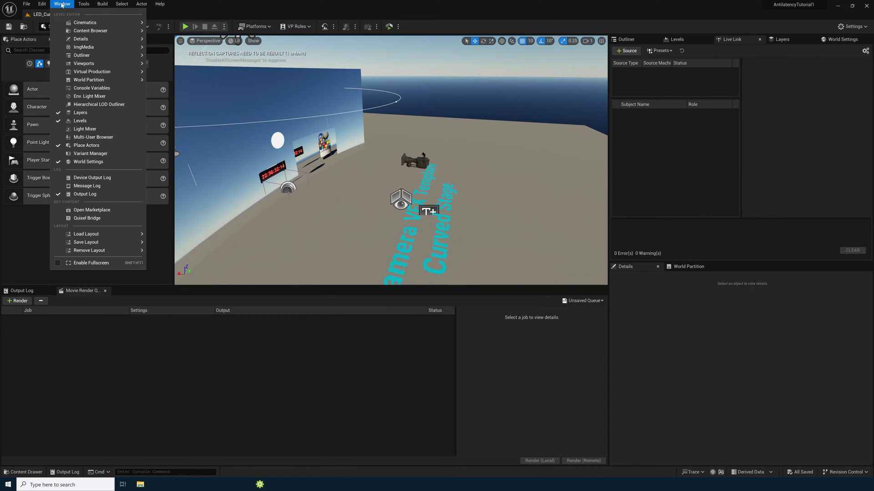
{"action": "mouse_move", "coordinate": [91, 234]}
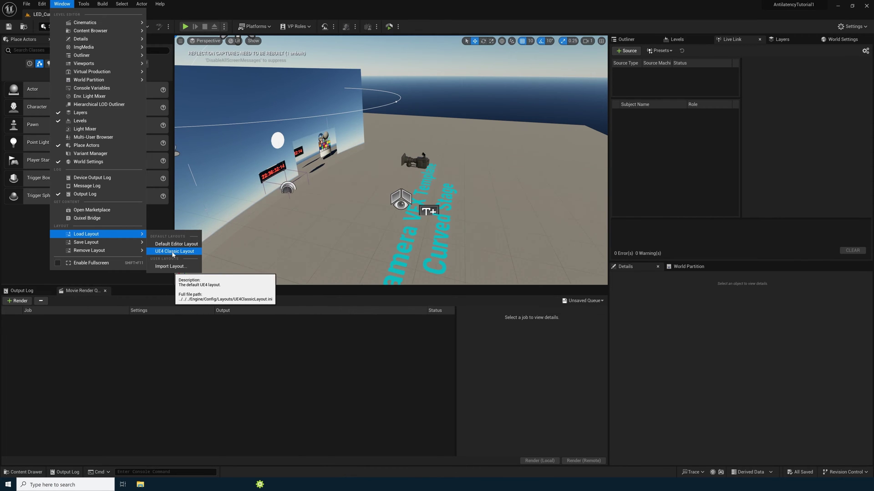
{"action": "left_click", "coordinate": [162, 355]}
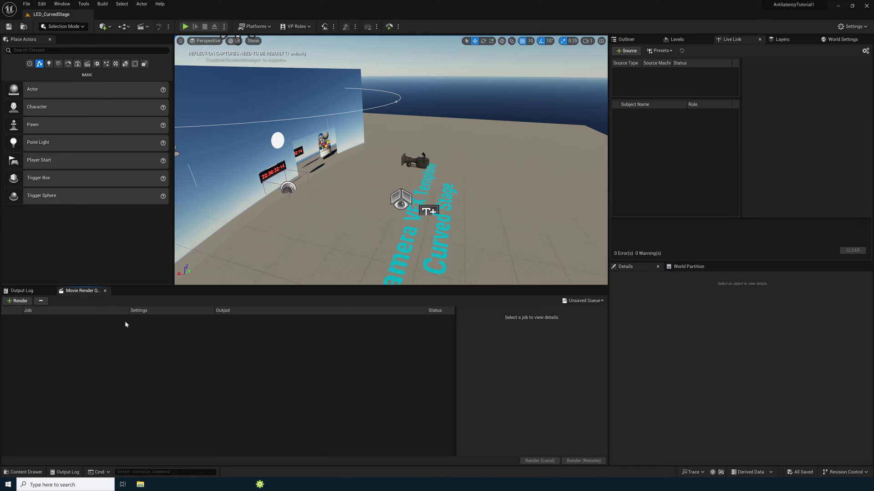
{"action": "left_click", "coordinate": [62, 4]}
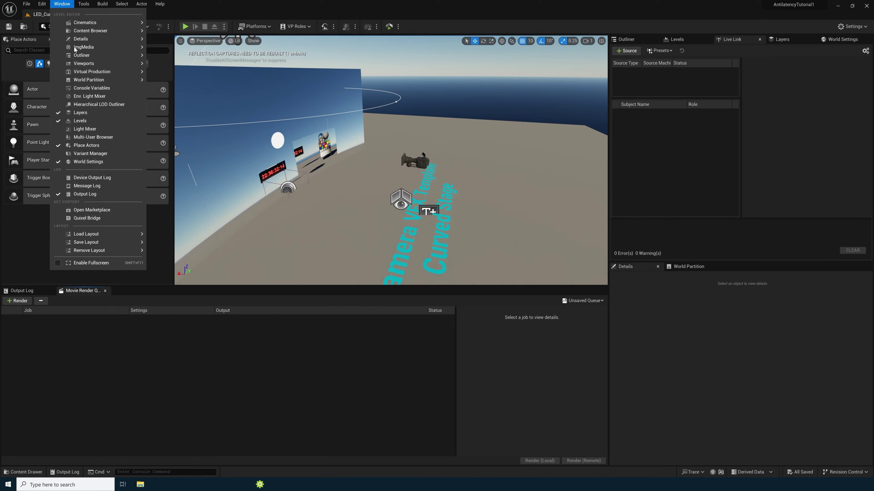
{"action": "mouse_move", "coordinate": [104, 71]}
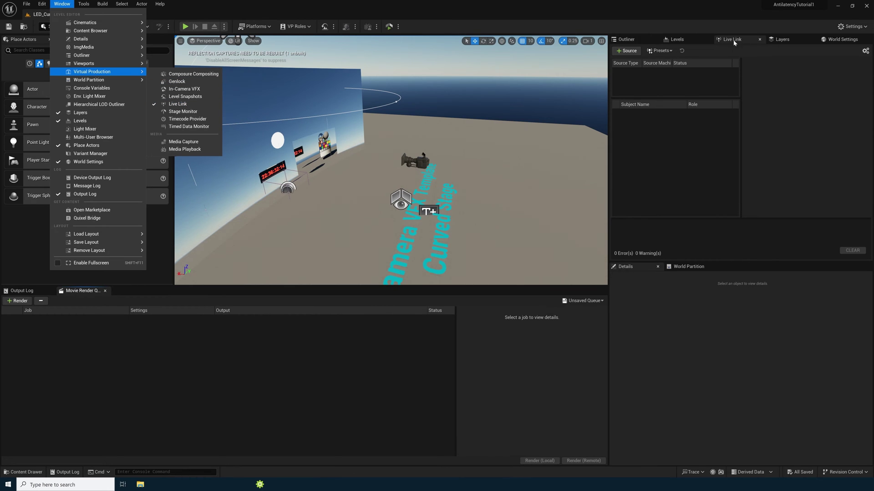
{"action": "left_click", "coordinate": [40, 4]}
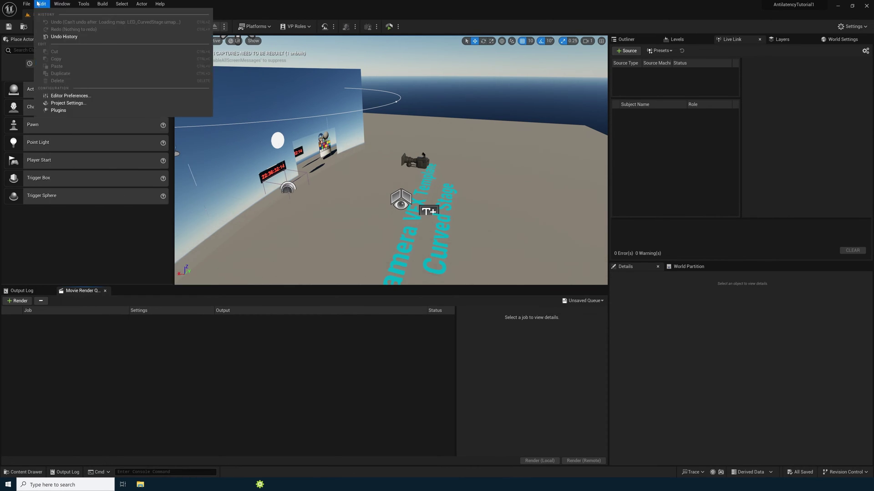
Step: Enable the beta LiveLinkFreeD plugin found by searching 'freed', then close the Plugins list
{"action": "left_click", "coordinate": [55, 111]}
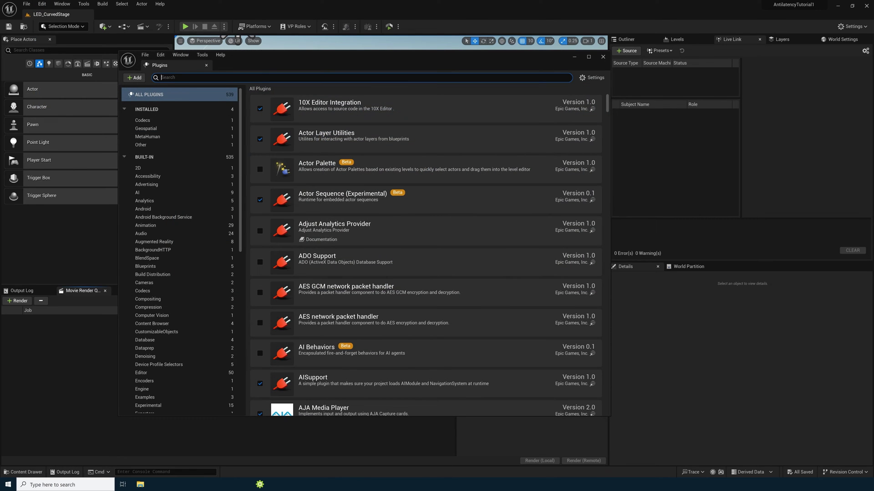
{"action": "type", "text": "freed"}
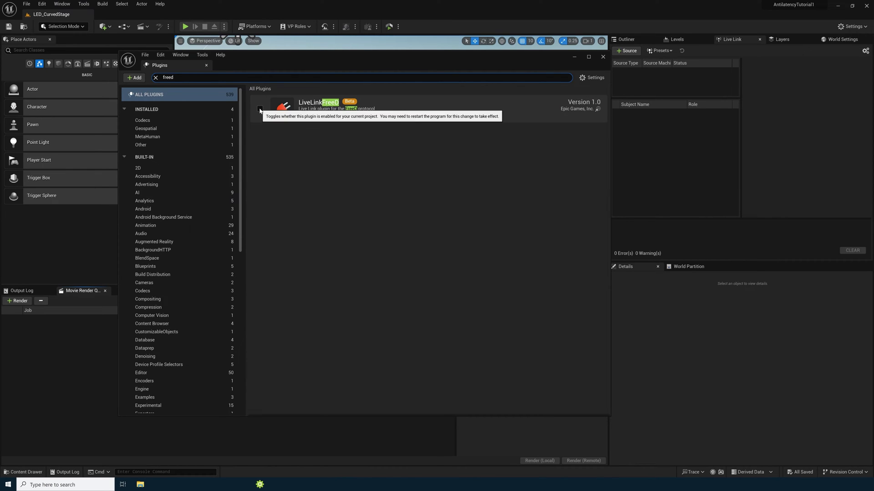
{"action": "left_click", "coordinate": [259, 109]}
{"action": "left_click", "coordinate": [493, 255]}
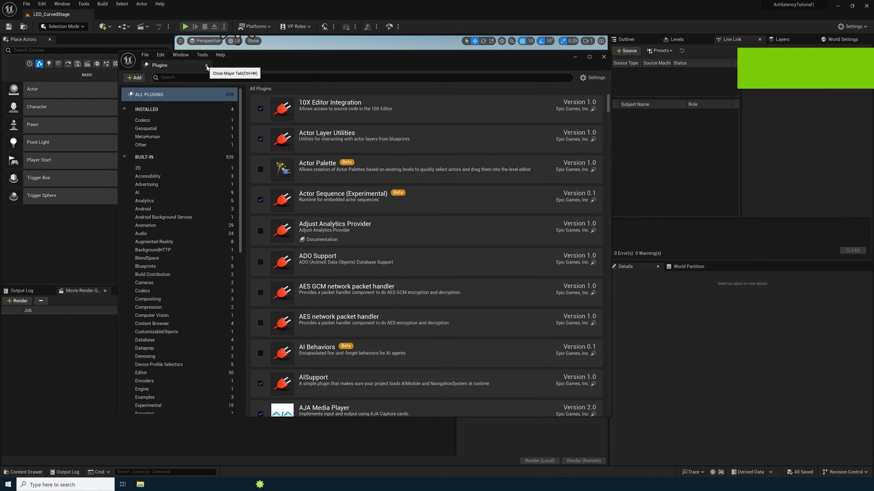
{"action": "left_click", "coordinate": [207, 67]}
Step: Dock the Content Browser at the bottom and review the LiveLinkFreeD Source options without adding one
{"action": "left_click_drag", "start_coordinate": [303, 144], "coordinate": [82, 291]}
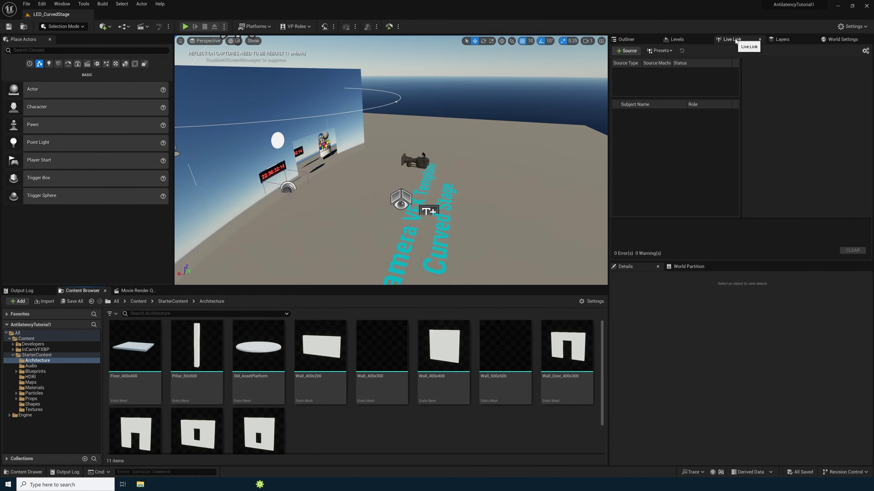
{"action": "left_click", "coordinate": [625, 51]}
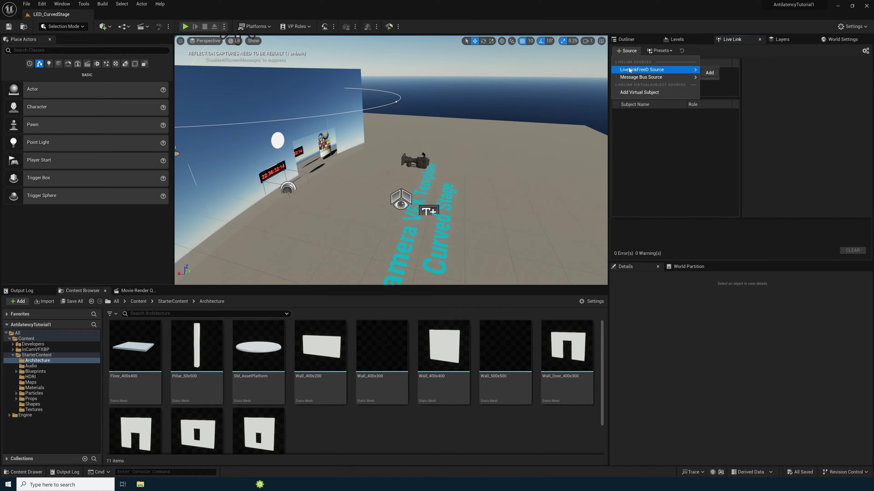
{"action": "mouse_move", "coordinate": [662, 72]}
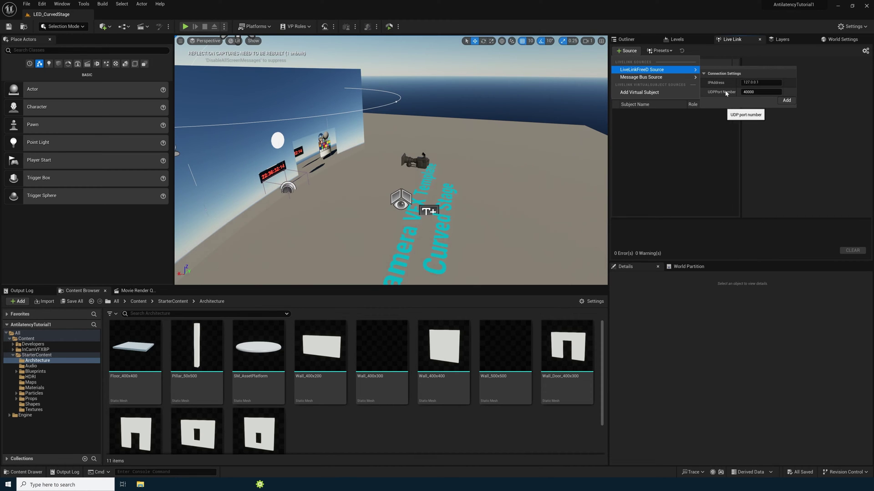
{"action": "left_click", "coordinate": [710, 139]}
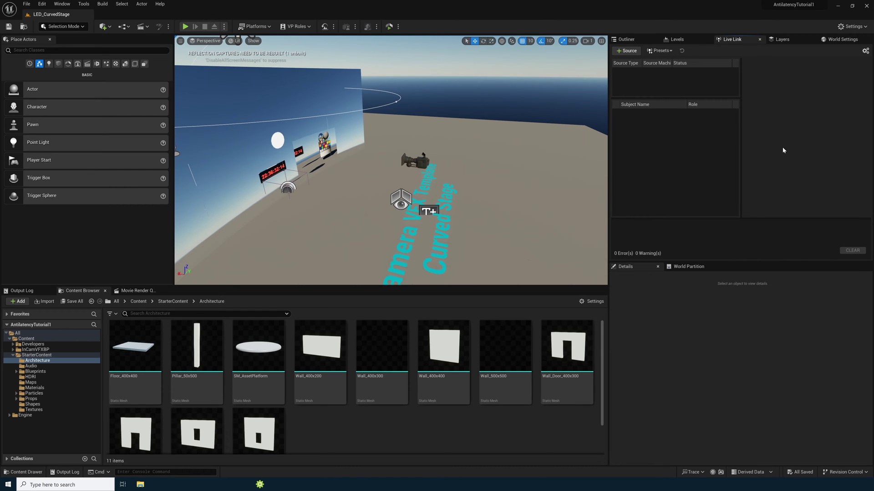
Step: Open the FreeD server's settings JSON from WindowsDesktop > x64 and select its server IP address
{"action": "left_click", "coordinate": [840, 6]}
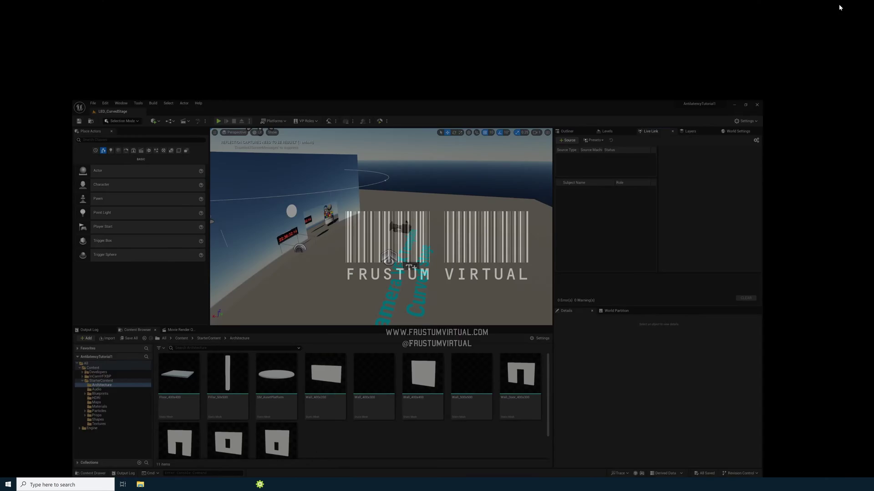
{"action": "key", "text": "alt+Tab"}
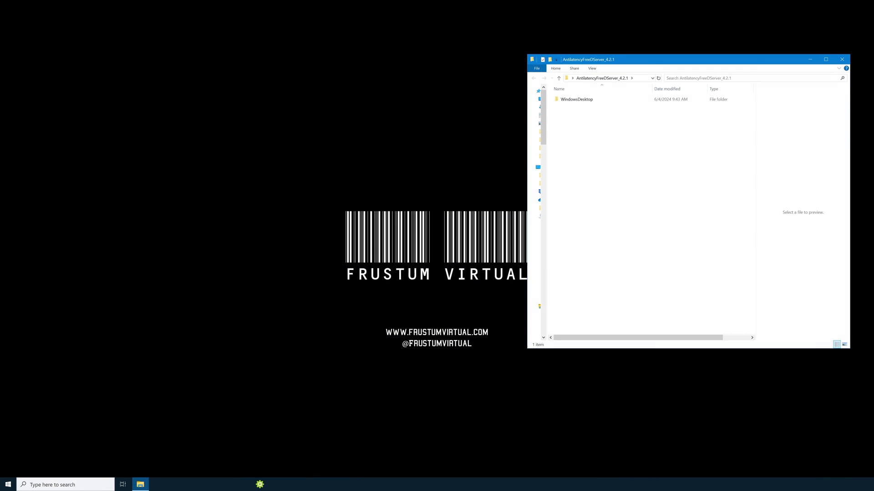
{"action": "double_click", "coordinate": [567, 100]}
{"action": "left_click", "coordinate": [565, 101]}
{"action": "double_click", "coordinate": [565, 101]}
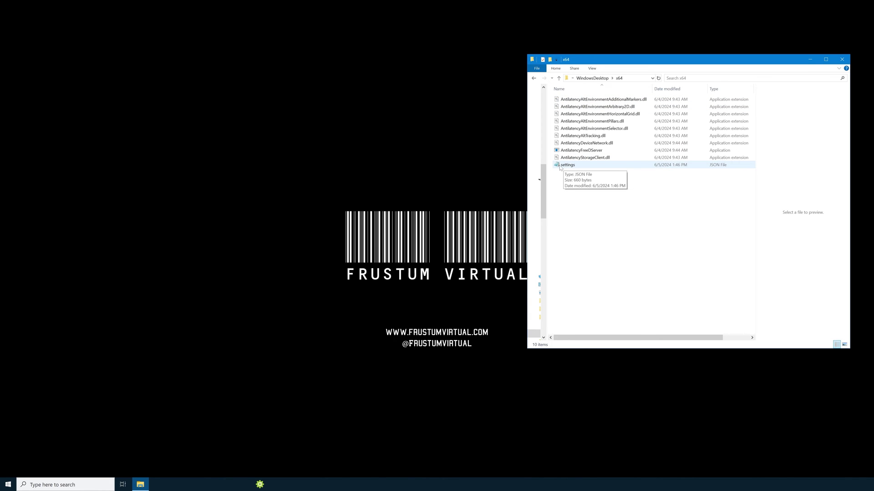
{"action": "double_click", "coordinate": [567, 165]}
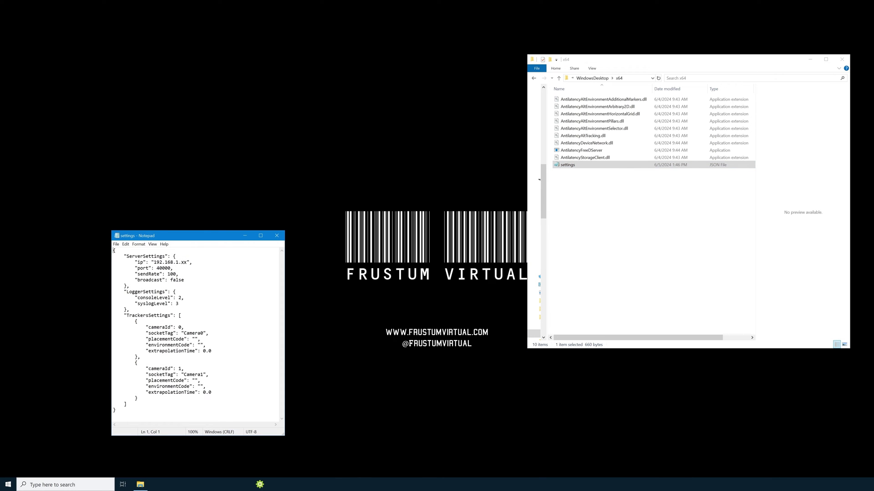
{"action": "left_click_drag", "start_coordinate": [153, 263], "coordinate": [181, 262]}
Step: Add a LiveLinkFreeD source using the server's IP address on port 40000
{"action": "left_click", "coordinate": [281, 232]}
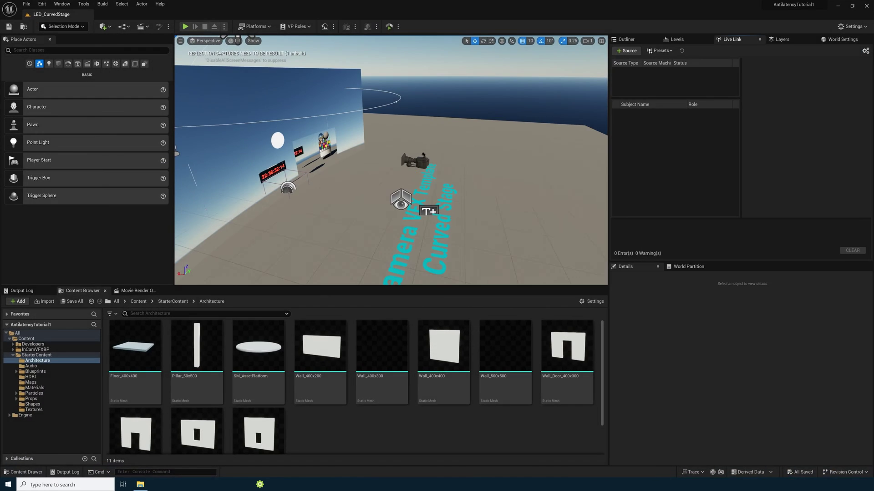
{"action": "left_click", "coordinate": [628, 51]}
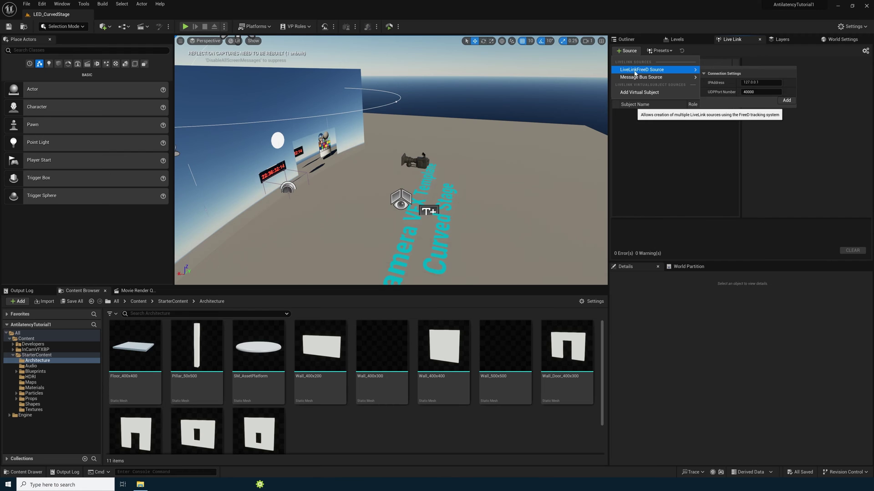
{"action": "left_click", "coordinate": [759, 82]}
{"action": "left_click_drag", "start_coordinate": [759, 83], "coordinate": [738, 86]}
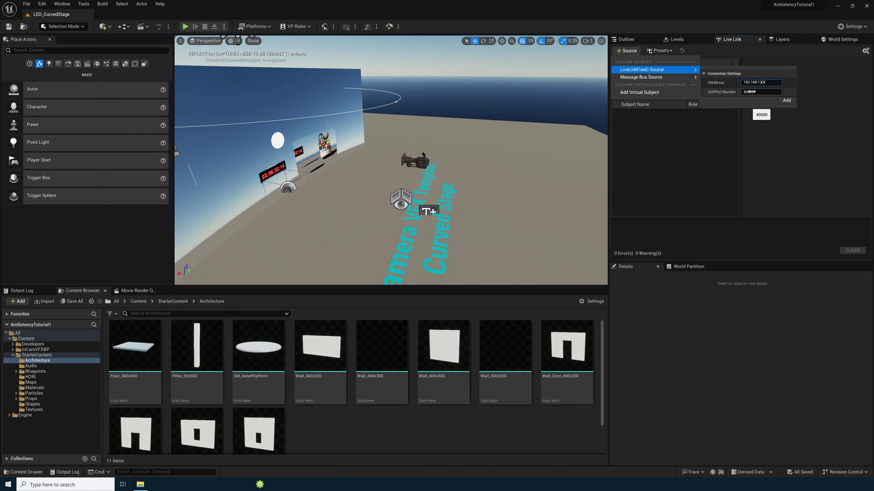
{"action": "left_click", "coordinate": [784, 101]}
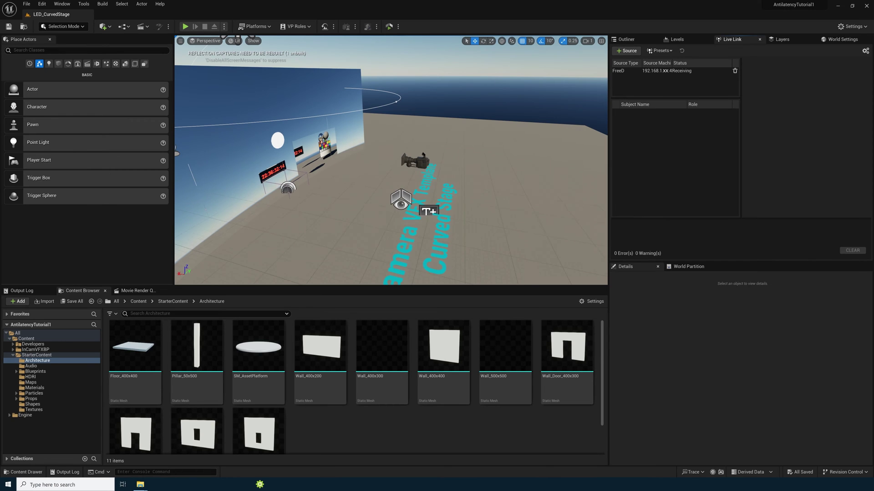
{"action": "left_click", "coordinate": [140, 485]}
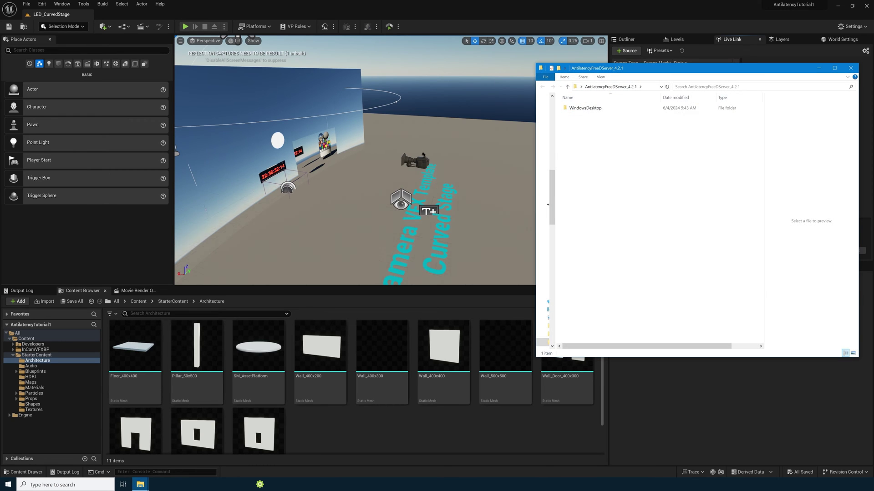
Step: Run AntilatencyFreeDServer from WindowsDesktop > x64, then close the Explorer window
{"action": "double_click", "coordinate": [586, 109]}
{"action": "double_click", "coordinate": [574, 108]}
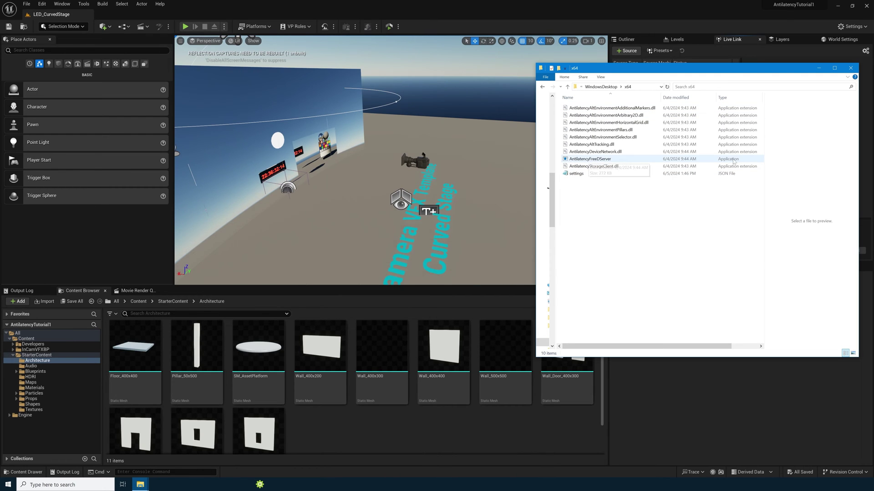
{"action": "left_click", "coordinate": [566, 160]}
{"action": "double_click", "coordinate": [567, 161]}
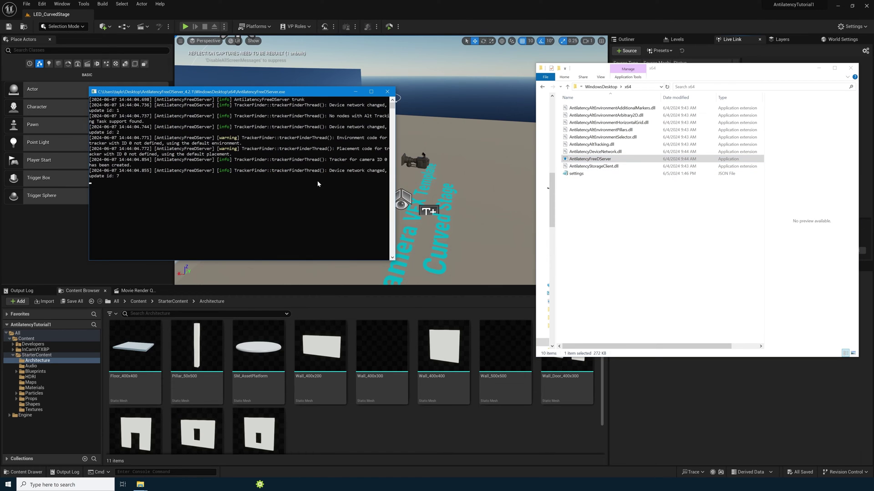
{"action": "left_click", "coordinate": [850, 69]}
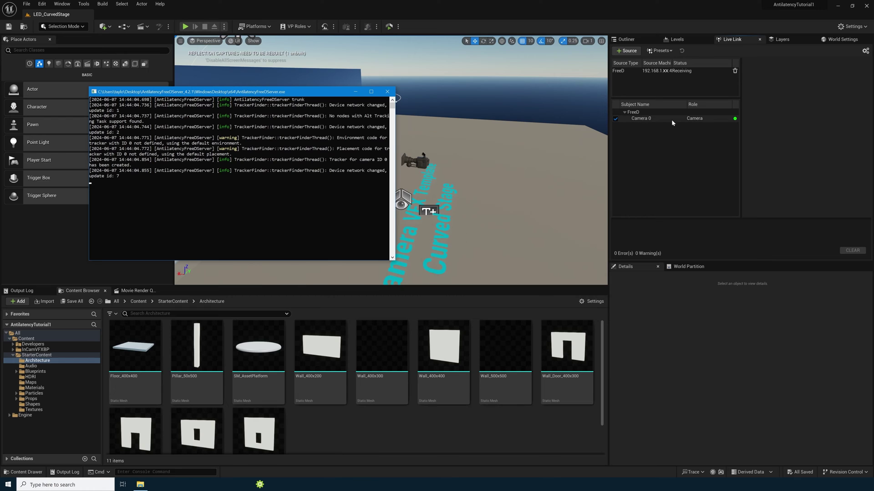
Step: Save the current Live Link configuration as a preset named LL
{"action": "left_click", "coordinate": [356, 92]}
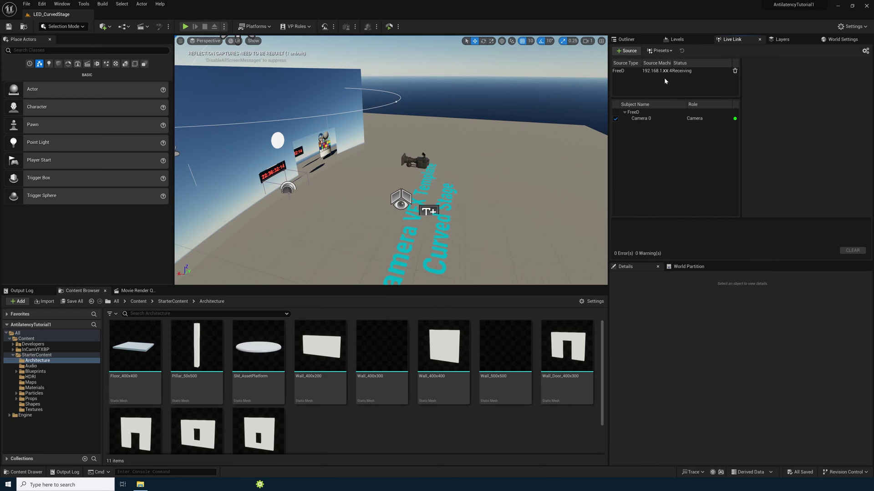
{"action": "left_click", "coordinate": [662, 52]}
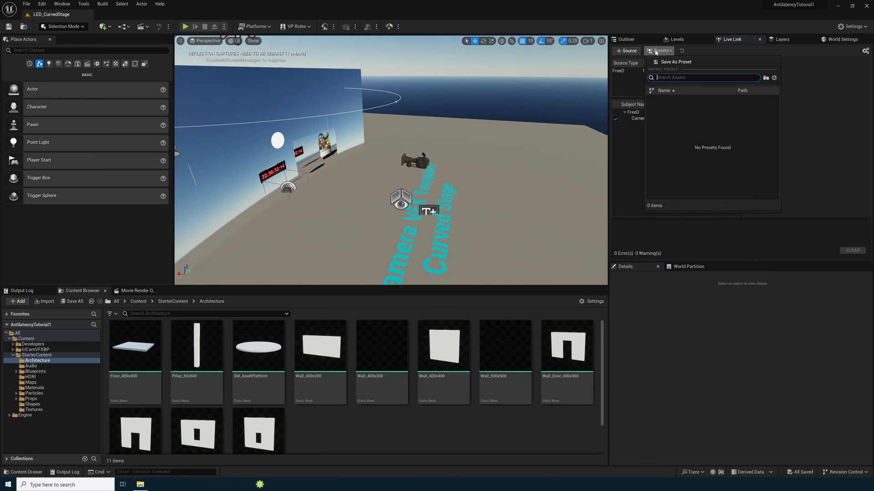
{"action": "left_click", "coordinate": [676, 63]}
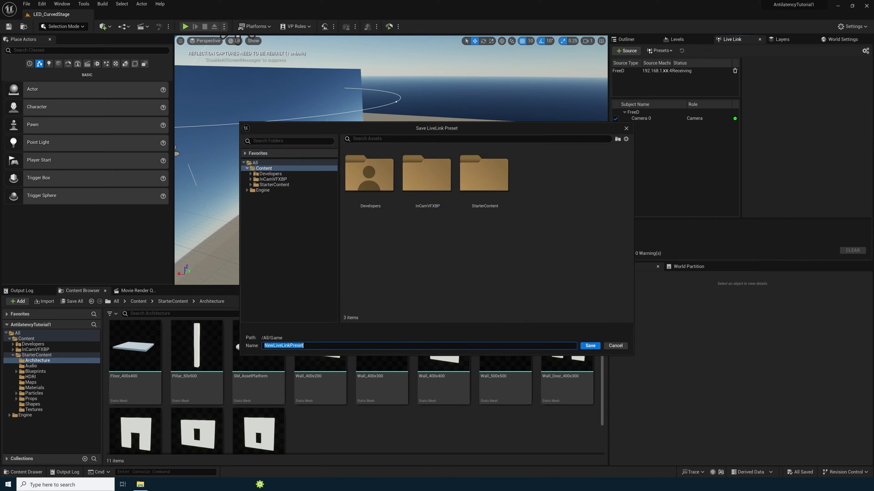
{"action": "type", "text": "LL_Antilatency"}
{"action": "left_click", "coordinate": [590, 346]}
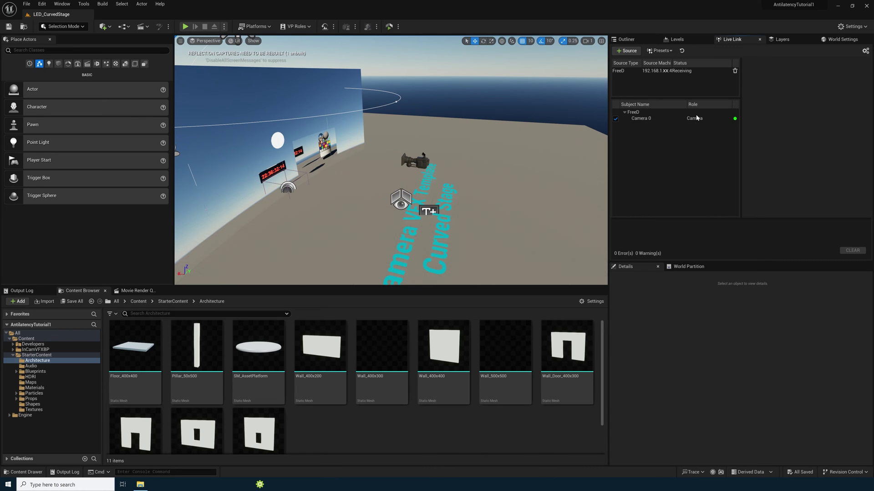
{"action": "left_click", "coordinate": [422, 162]}
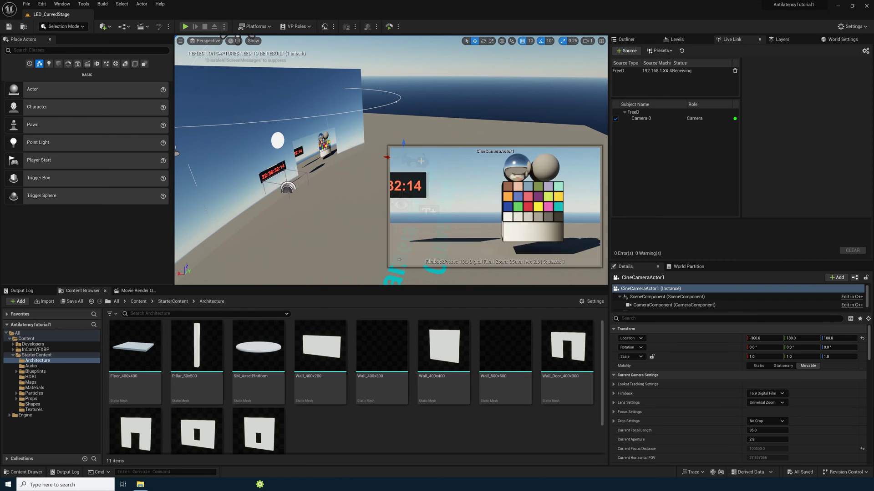
Step: Set CineCameraActor1's LiveLinkComponentController Subject Representation to Camera 0
{"action": "left_click", "coordinate": [626, 39]}
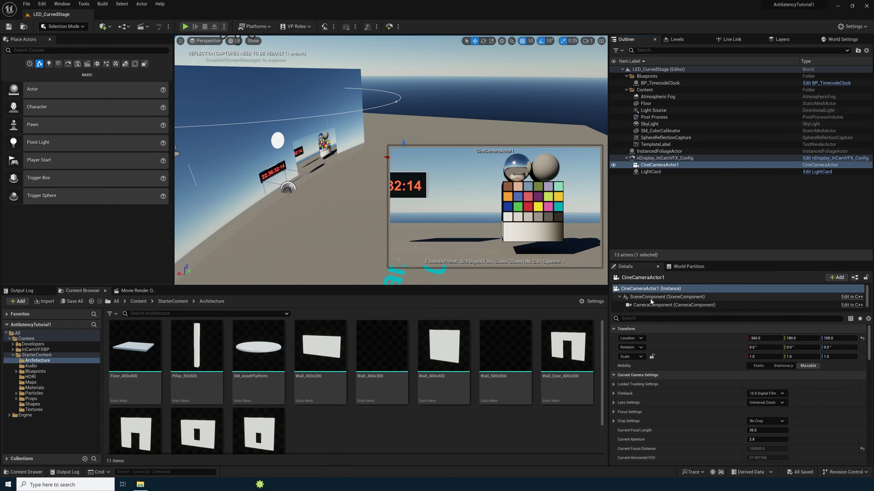
{"action": "scroll", "coordinate": [637, 309], "scroll_direction": "down", "scroll_amount": 1}
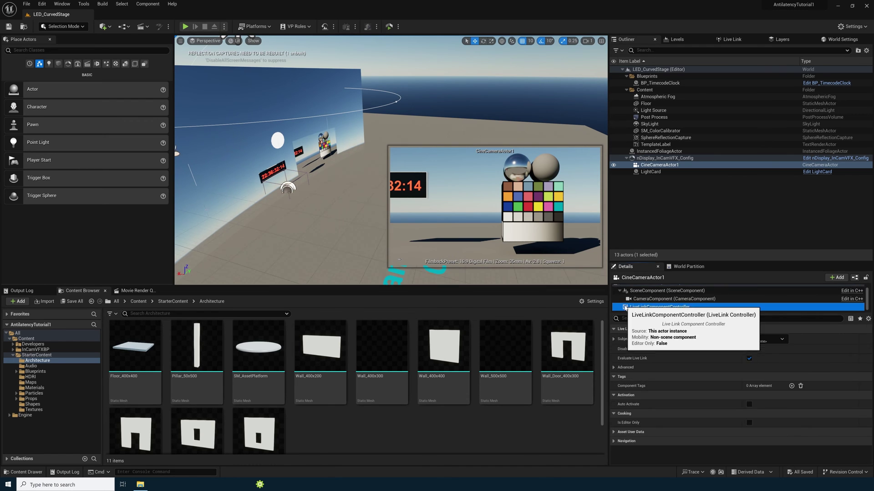
{"action": "left_click", "coordinate": [626, 307]}
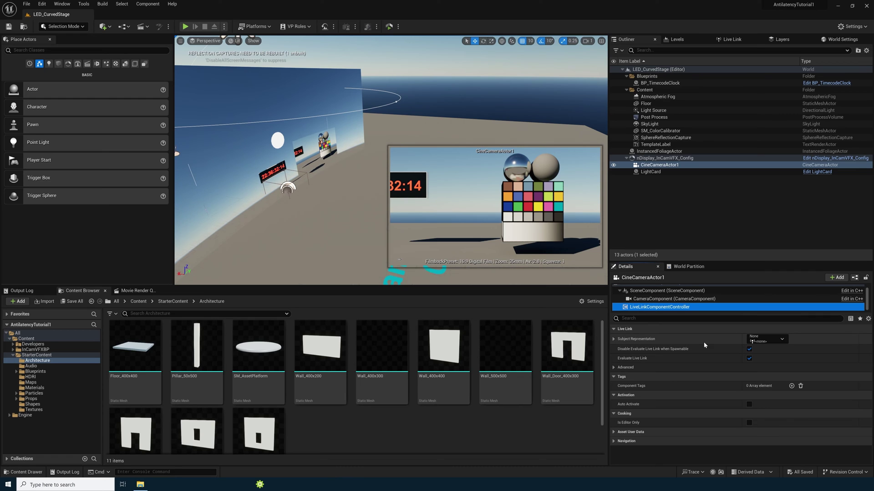
{"action": "left_click", "coordinate": [771, 338]}
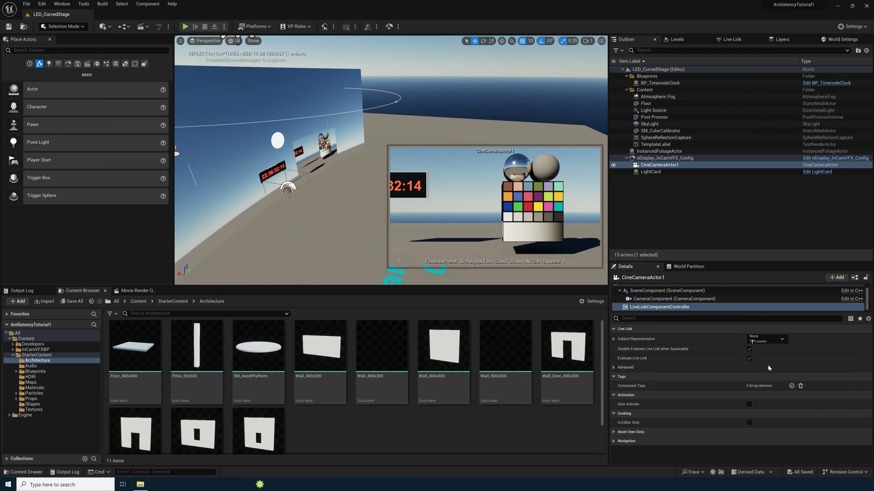
{"action": "left_click", "coordinate": [768, 365]}
{"action": "left_click", "coordinate": [731, 39]}
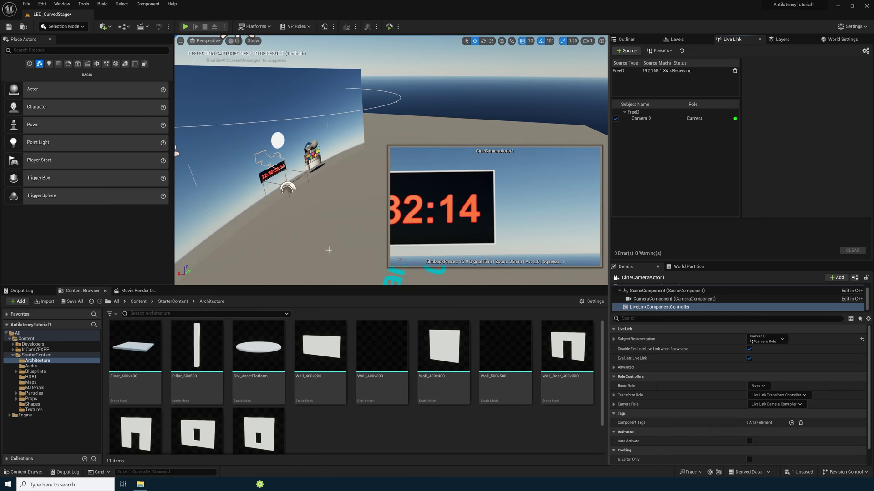
Step: In Antilatency Service's Placements list, open the default IdentityForwardInvert placement for editing
{"action": "left_click", "coordinate": [259, 485]}
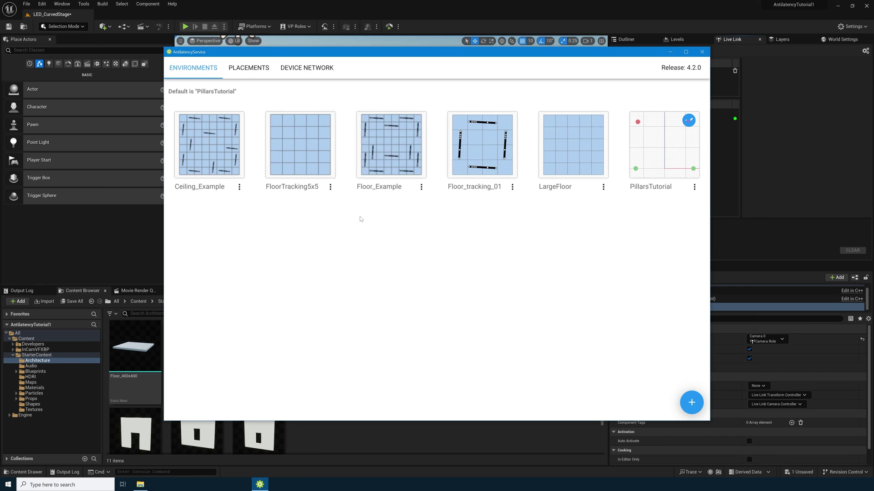
{"action": "left_click", "coordinate": [248, 67]}
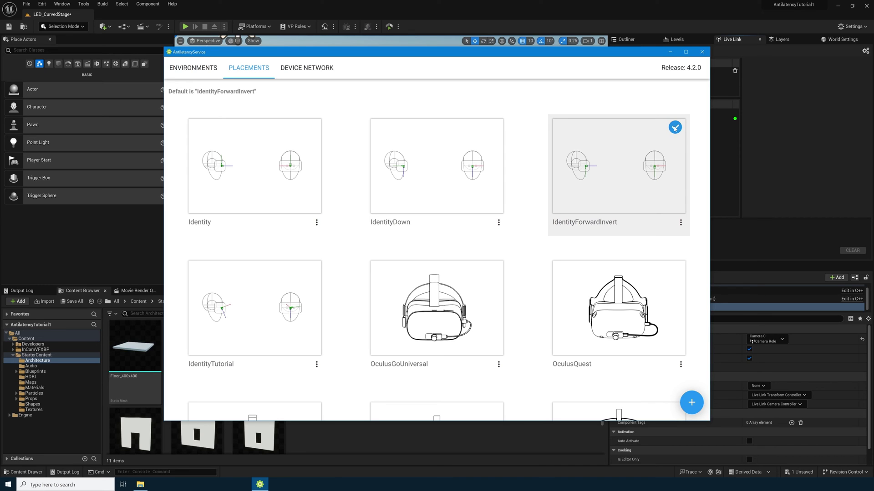
{"action": "left_click", "coordinate": [681, 222]}
{"action": "left_click", "coordinate": [639, 246]}
Step: Orbit the head to inspect its 180° Z rotation, then close Antilatency Service
{"action": "left_click_drag", "start_coordinate": [511, 244], "coordinate": [396, 260]}
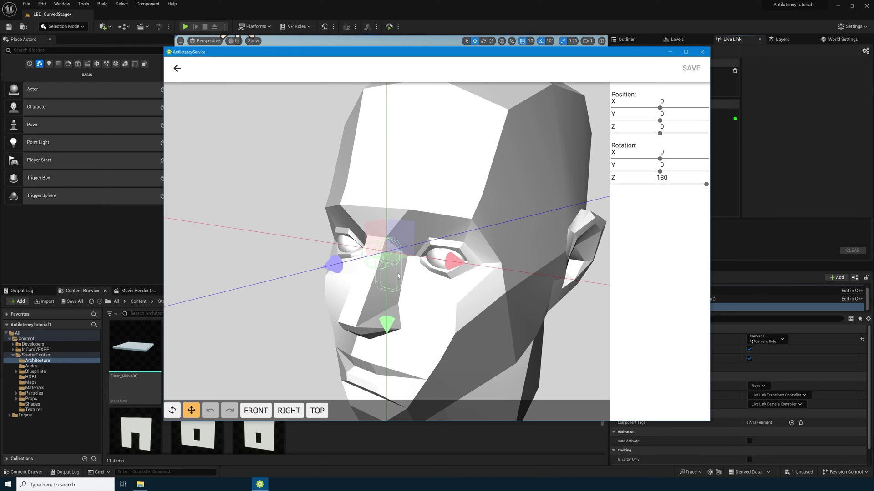
{"action": "left_click_drag", "start_coordinate": [395, 277], "coordinate": [392, 268]}
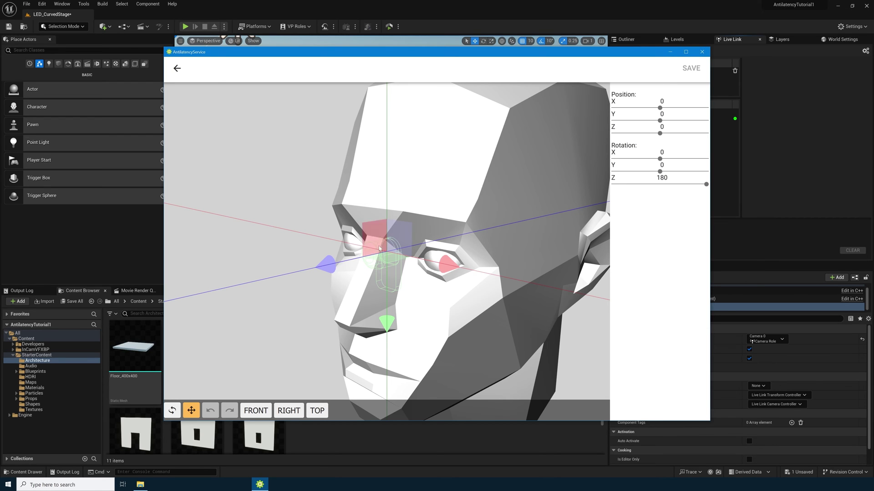
{"action": "left_click", "coordinate": [177, 69]}
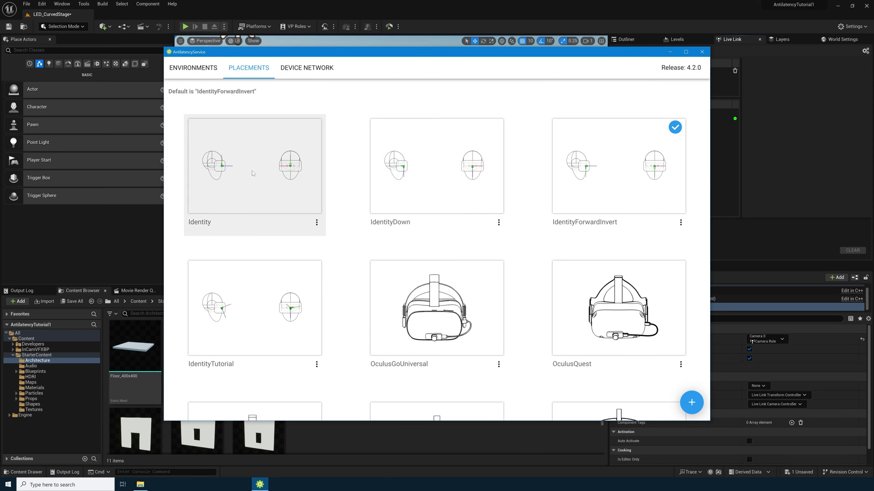
{"action": "left_click", "coordinate": [702, 53]}
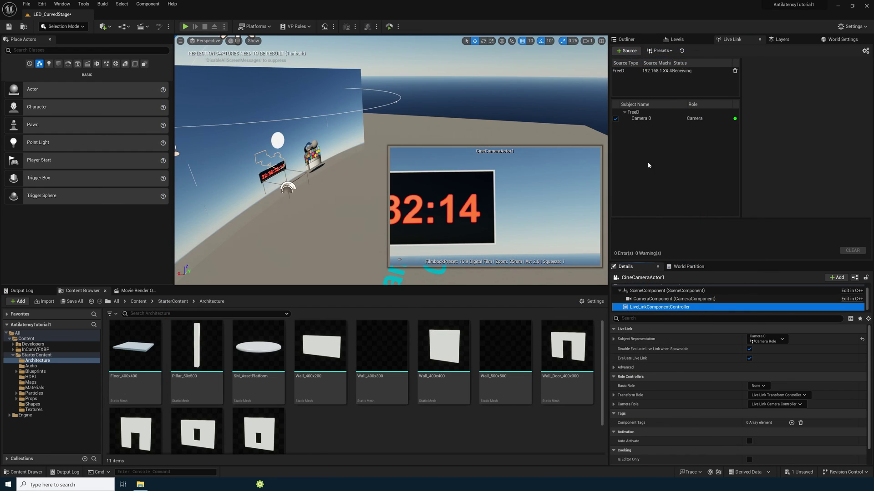
Step: Give Live Link subject Camera 0 a Transform Axis Switch pre-processor and expand its X, Y, Z axis settings
{"action": "left_click", "coordinate": [643, 119]}
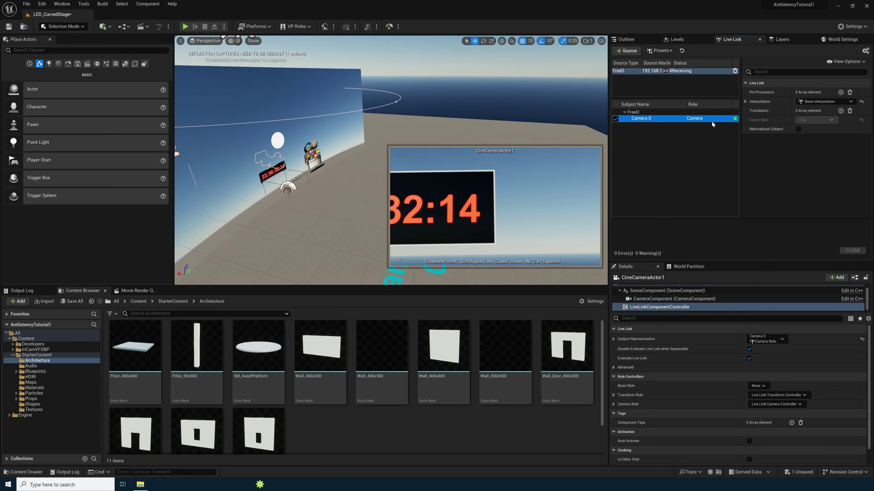
{"action": "mouse_move", "coordinate": [311, 125]}
{"action": "right_mouse_down"}
{"action": "mouse_move", "coordinate": [319, 127]}
{"action": "mouse_move", "coordinate": [310, 125]}
{"action": "right_mouse_up"}
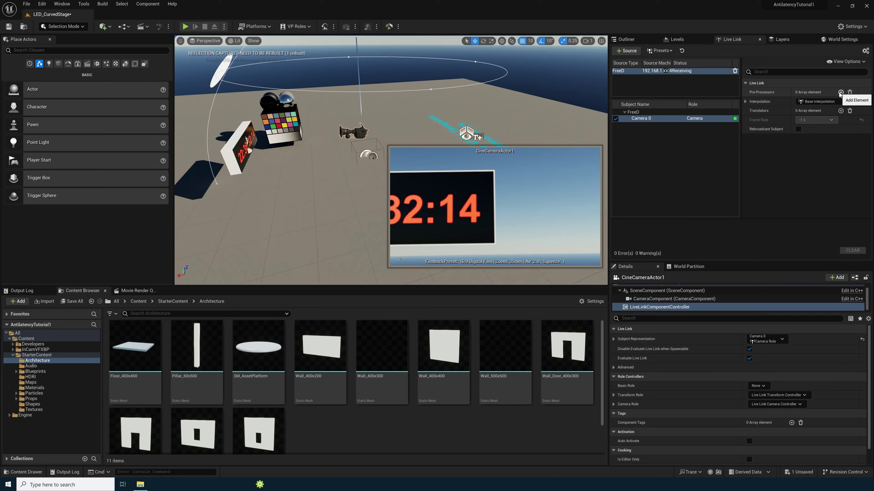
{"action": "left_click", "coordinate": [841, 93]}
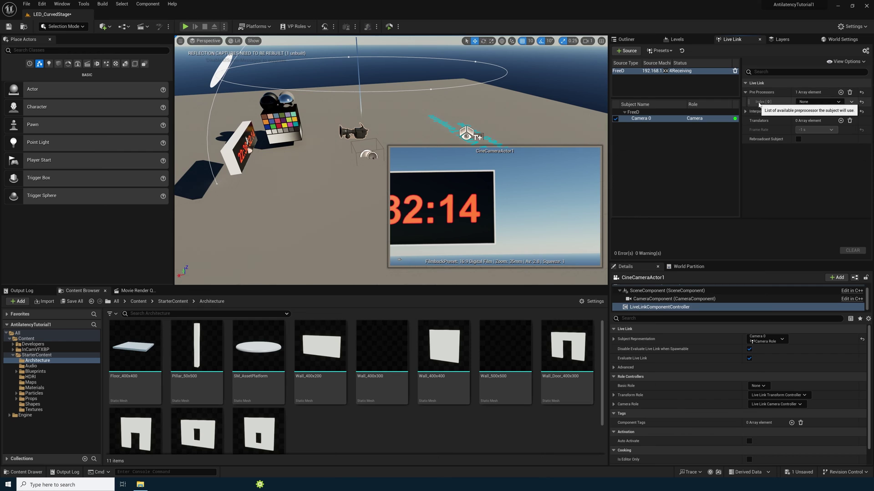
{"action": "left_click", "coordinate": [822, 103]}
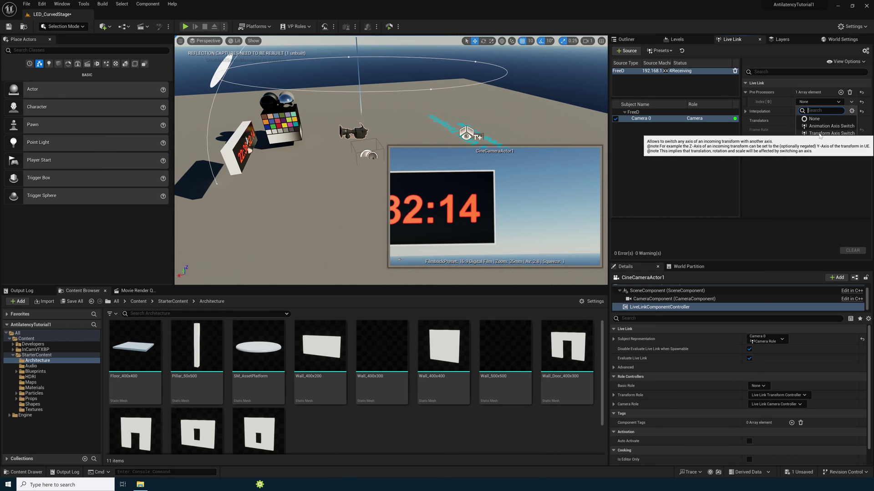
{"action": "left_click", "coordinate": [833, 133]}
{"action": "left_click", "coordinate": [751, 101]}
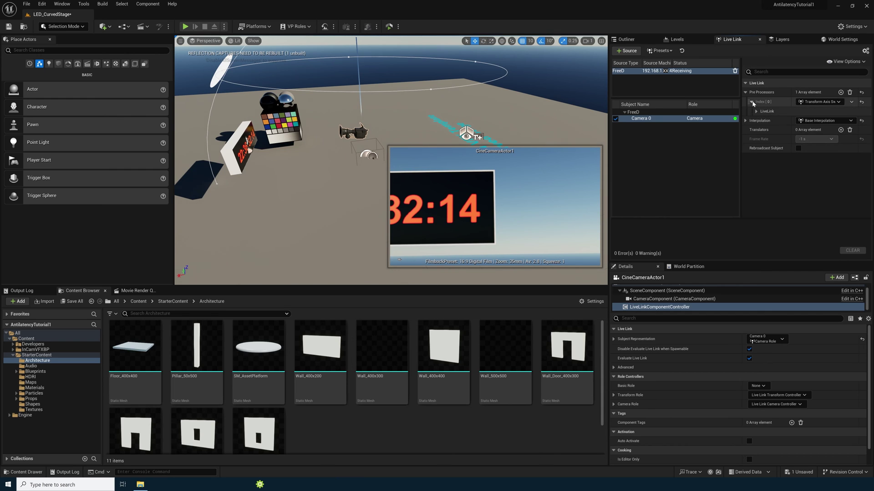
{"action": "left_click", "coordinate": [756, 111]}
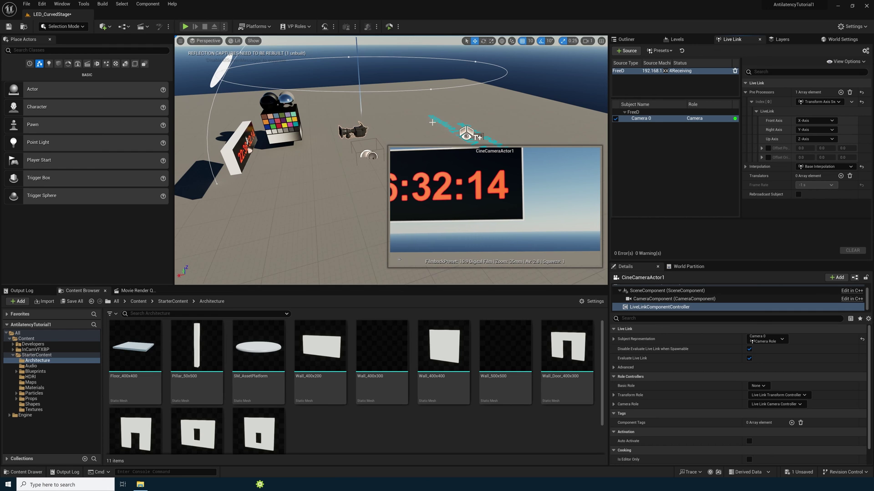
Step: Open the nDisplay_InCamVFX_Config blueprint from the Outliner and select its four SM_Screen meshes
{"action": "right_click_drag", "start_coordinate": [432, 122], "coordinate": [318, 105]}
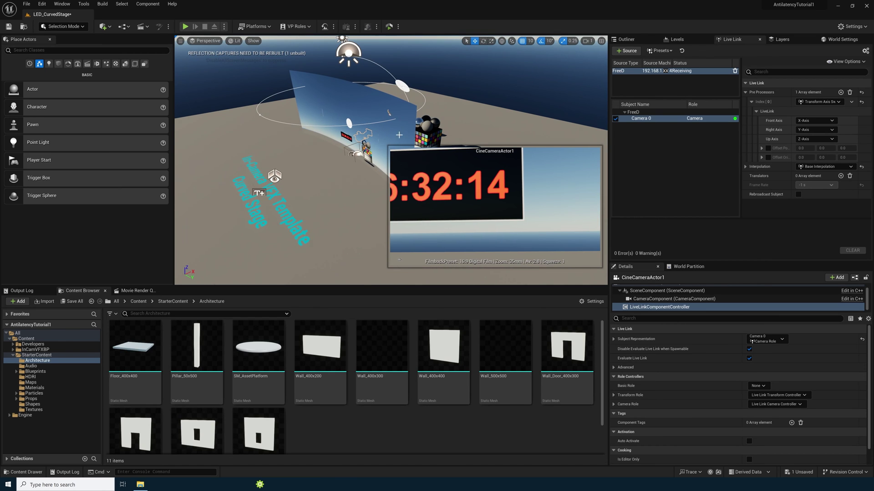
{"action": "right_click_drag", "start_coordinate": [362, 135], "coordinate": [380, 125]}
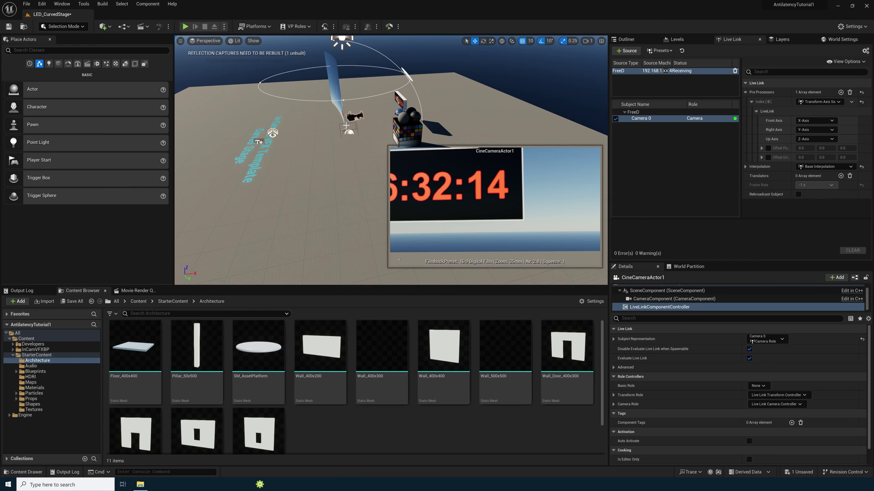
{"action": "left_click_drag", "start_coordinate": [391, 209], "coordinate": [373, 177]}
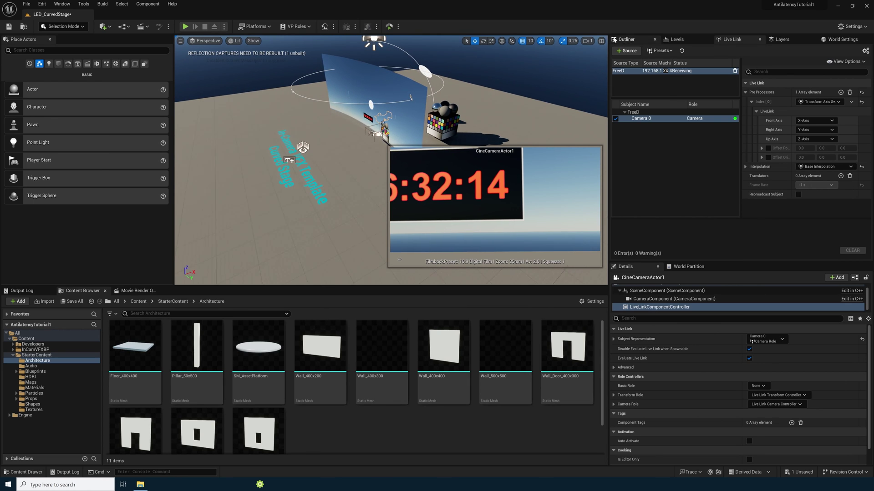
{"action": "left_click", "coordinate": [626, 39]}
{"action": "left_click", "coordinate": [654, 158]}
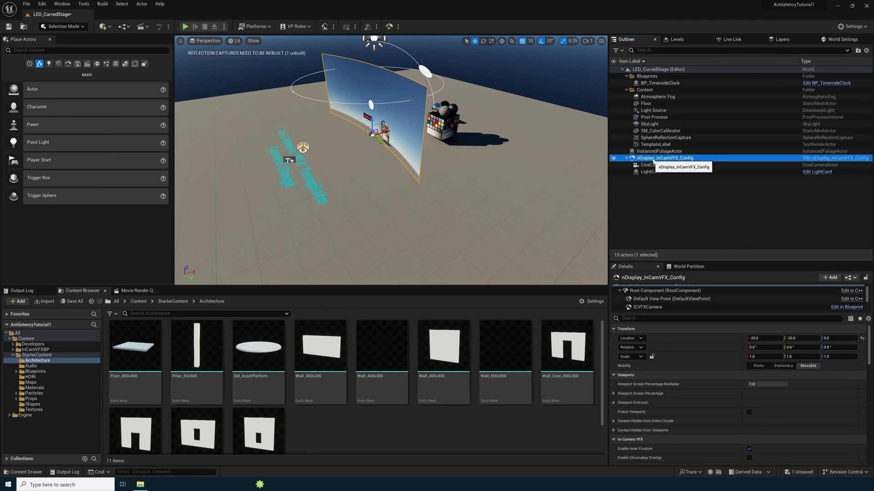
{"action": "left_click", "coordinate": [814, 160]}
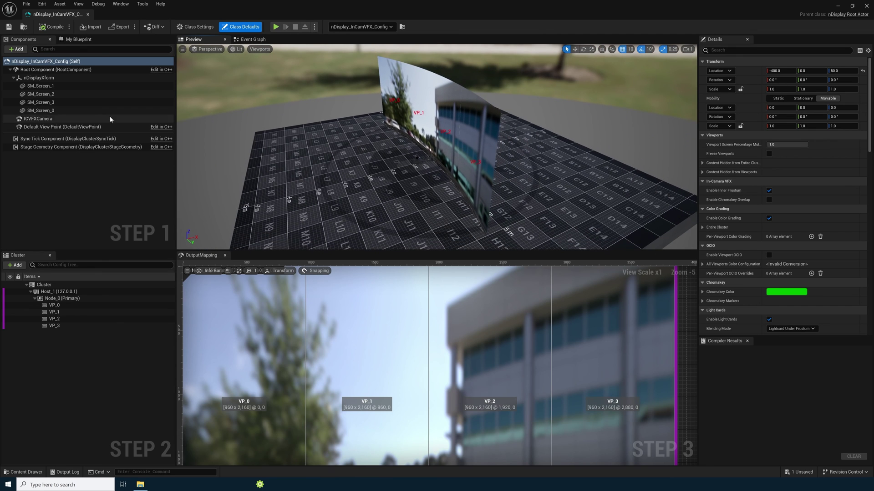
{"action": "left_click", "coordinate": [40, 86]}
{"action": "left_click", "coordinate": [42, 110], "text": "shift"}
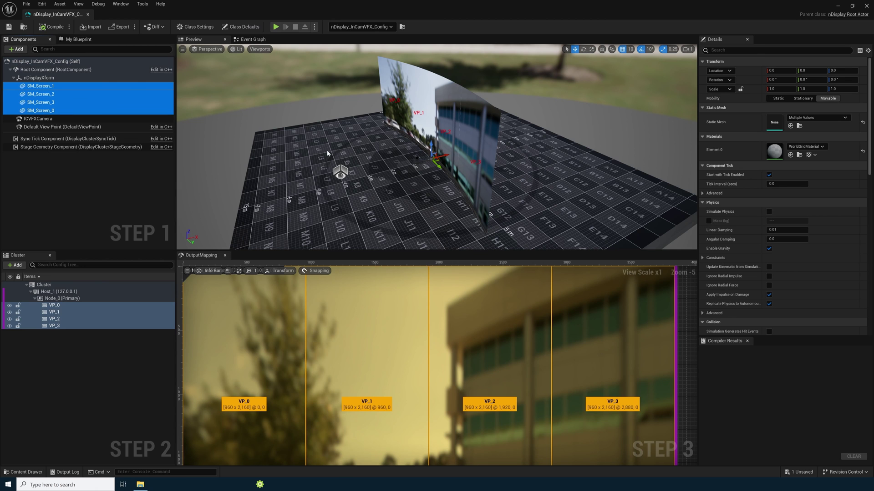
Step: Move SM_Screen_0–3 to X 600, compile the blueprint and close it
{"action": "left_click_drag", "start_coordinate": [445, 156], "coordinate": [536, 132]}
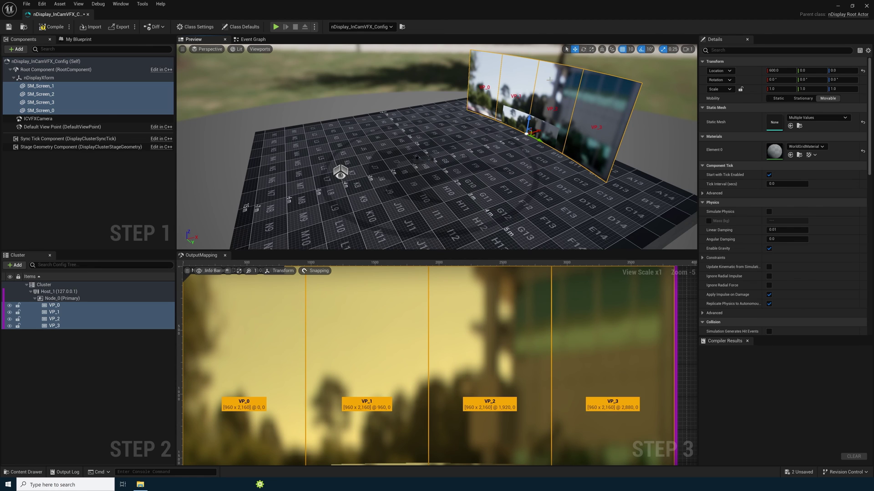
{"action": "left_click", "coordinate": [52, 28]}
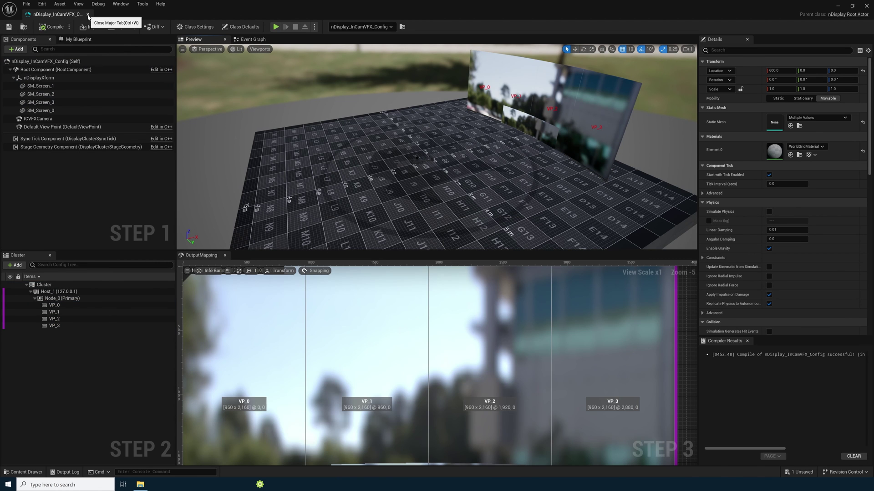
{"action": "left_click", "coordinate": [88, 14]}
{"action": "left_click_drag", "start_coordinate": [407, 158], "coordinate": [439, 59], "text": "alt"}
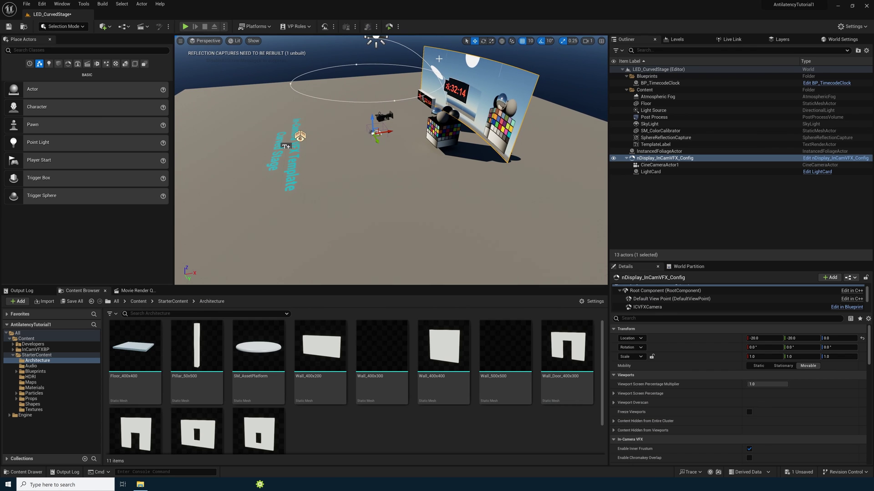
Step: Nudge SM_ColorCalibrator and BP_TimecodeClock slightly together with the move gizmo
{"action": "left_click", "coordinate": [440, 132]}
{"action": "left_click", "coordinate": [427, 99], "text": "ctrl"}
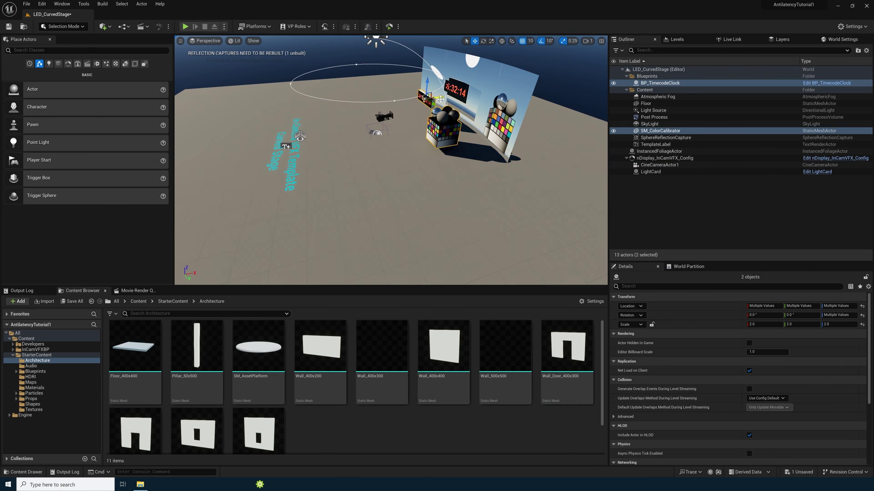
{"action": "left_click_drag", "start_coordinate": [476, 93], "coordinate": [421, 170]}
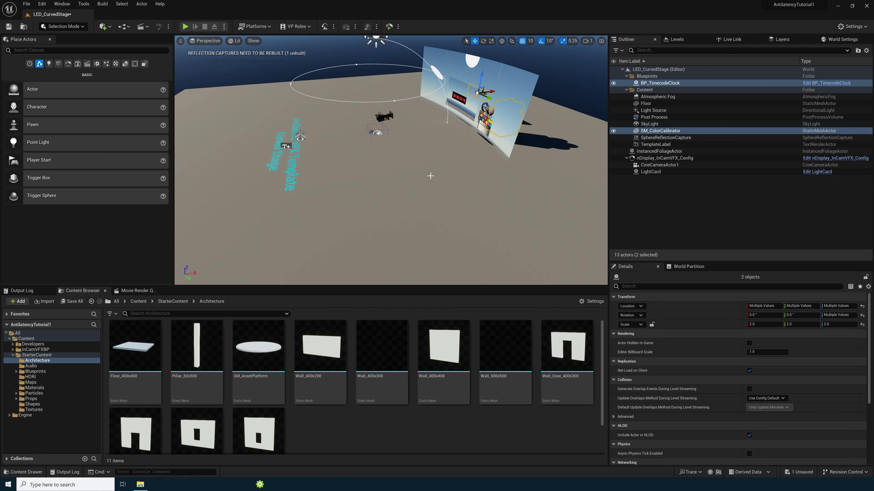
{"action": "right_click_drag", "start_coordinate": [430, 176], "coordinate": [454, 162]}
Step: Preview CineCameraActor1's framing of the timecode display, then show the Live Link sources and subjects
{"action": "left_click", "coordinate": [281, 182]}
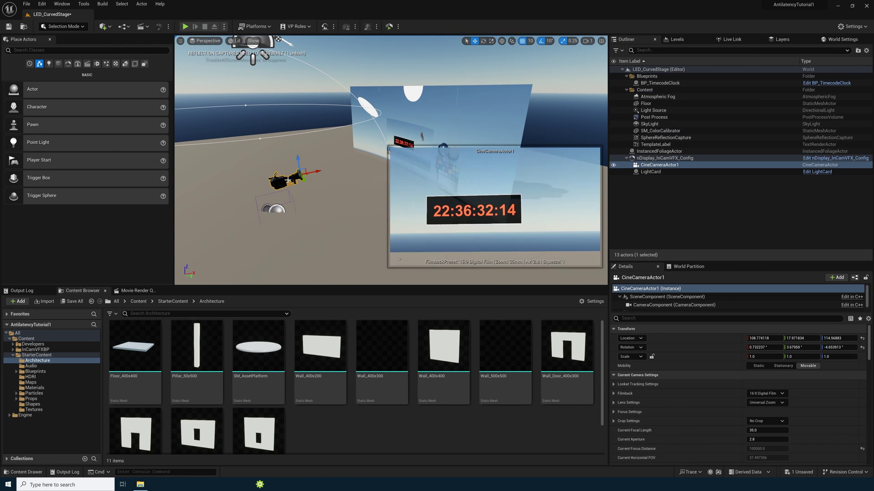
{"action": "mouse_move", "coordinate": [362, 112]}
{"action": "right_mouse_down"}
{"action": "mouse_move", "coordinate": [391, 112]}
{"action": "mouse_move", "coordinate": [380, 111]}
{"action": "right_mouse_up"}
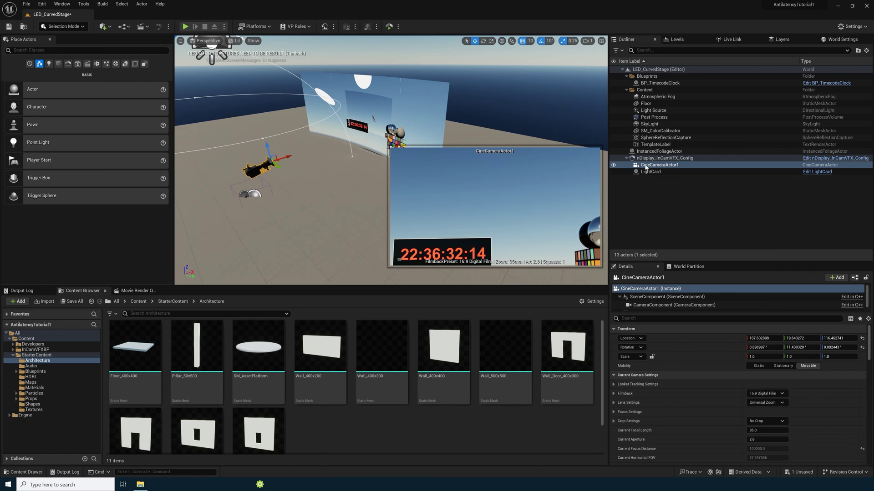
{"action": "left_click", "coordinate": [731, 40]}
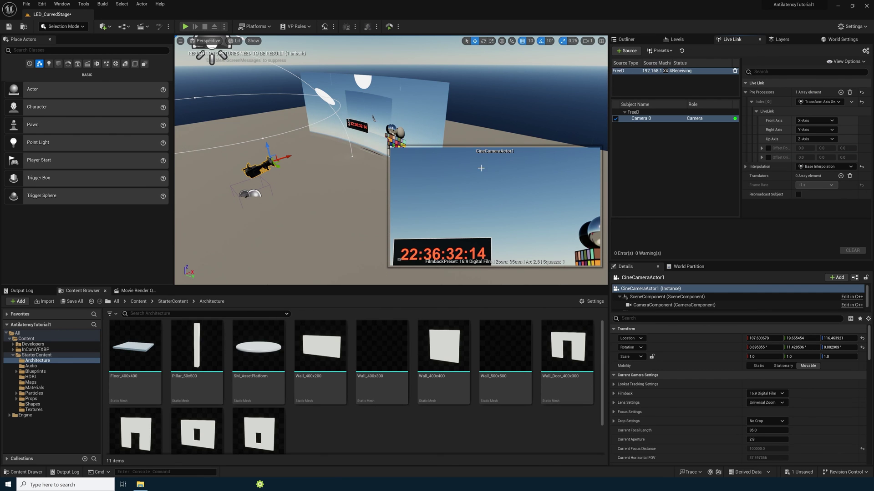
{"action": "scroll", "coordinate": [281, 176], "scroll_direction": "down", "scroll_amount": 3}
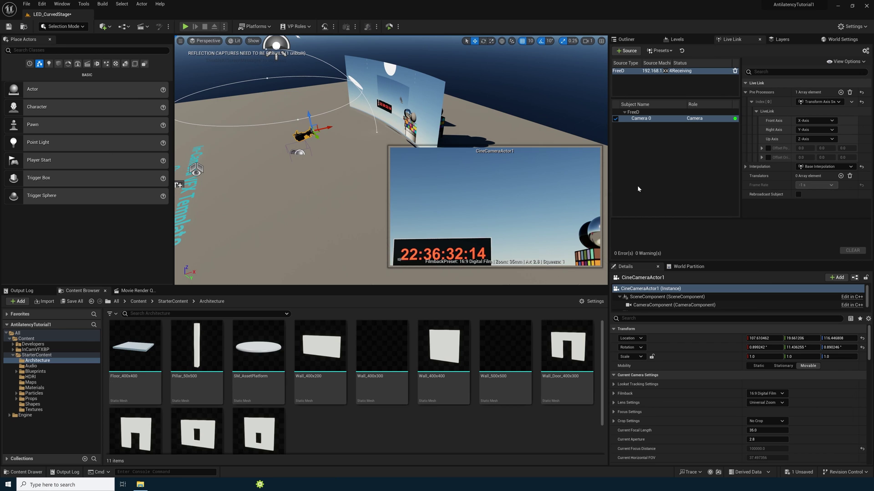